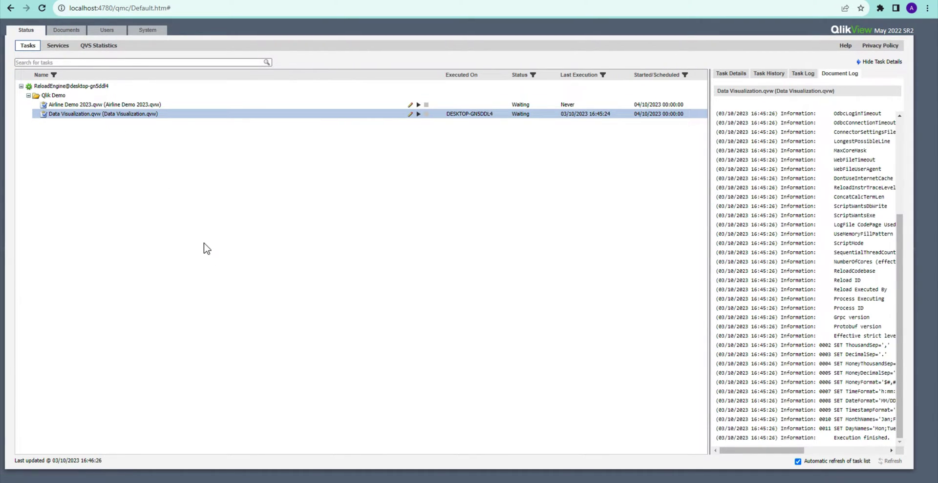
- Open Movies Database.qvw from the User Documents list on the Documents tab
click(68, 31)
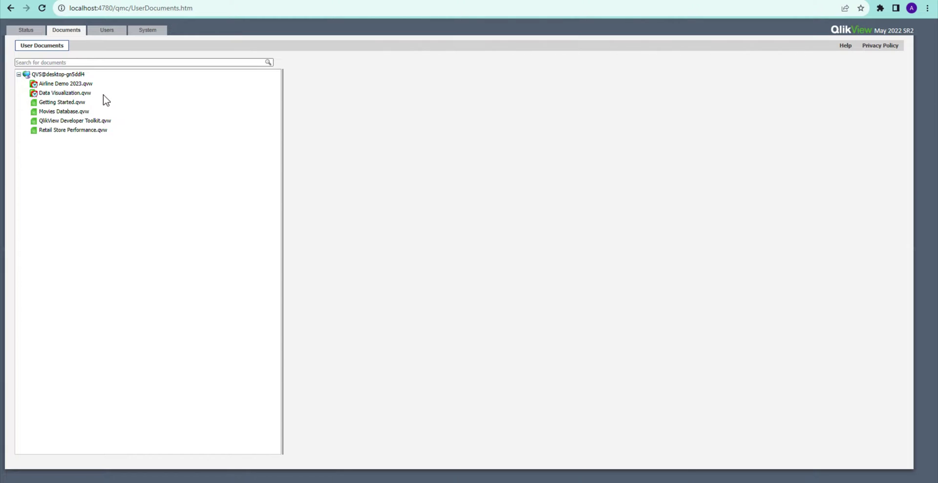
click(58, 113)
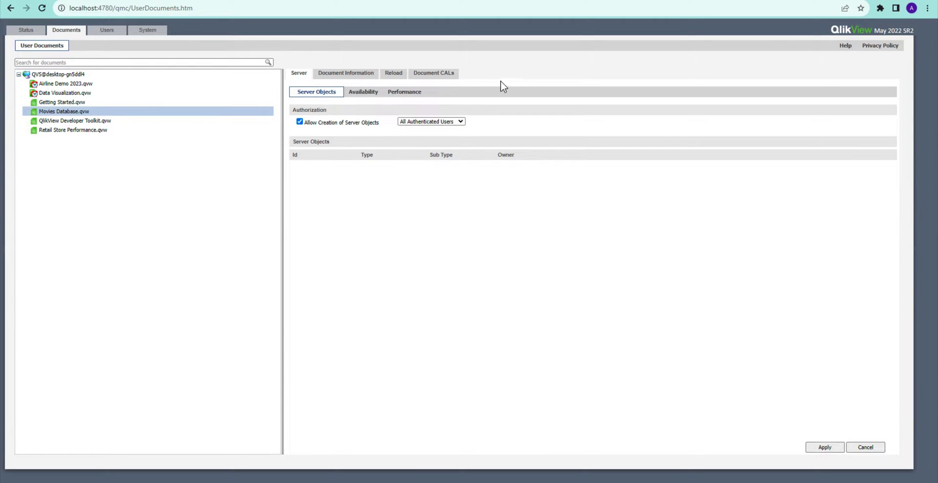
- Show the Reload tab and try the Hourly, Weekly, Monthly and Continuously schedule options
click(393, 74)
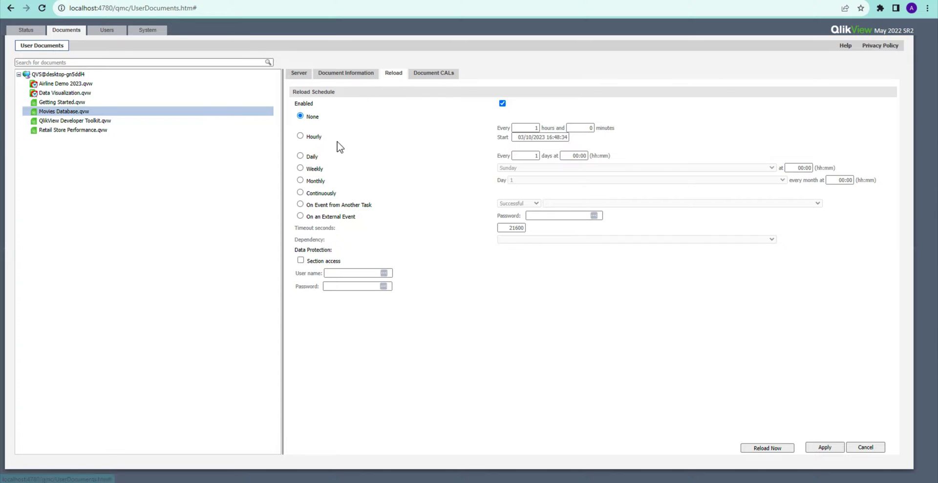
click(300, 136)
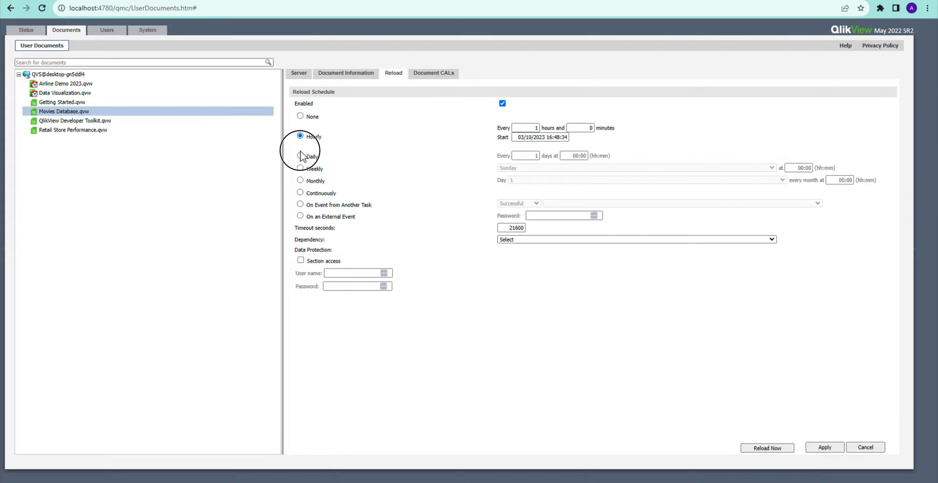
click(300, 168)
click(299, 180)
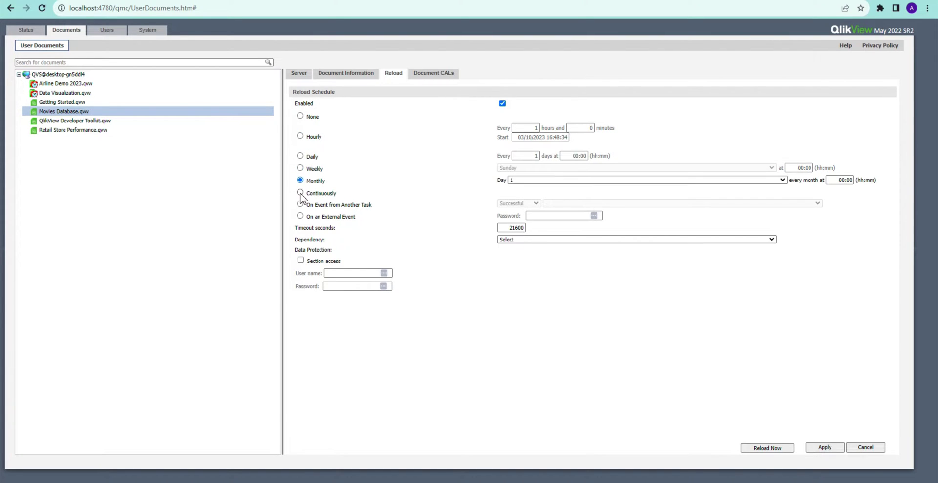
click(299, 192)
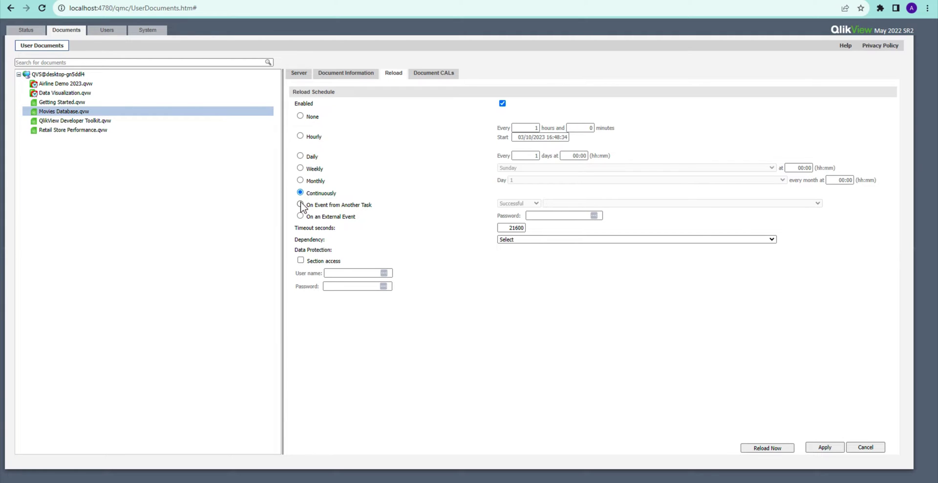
- Try triggering the reload on another task's Successful event, then On an External Event
click(300, 205)
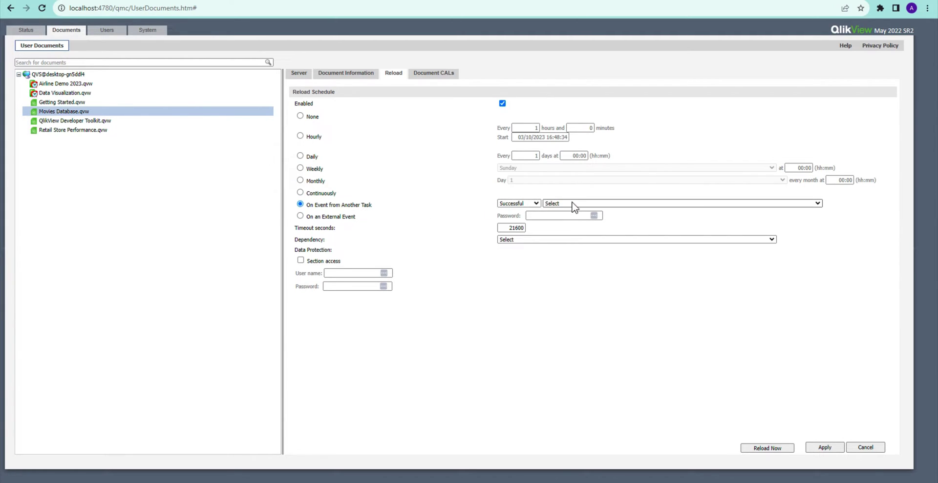
click(572, 204)
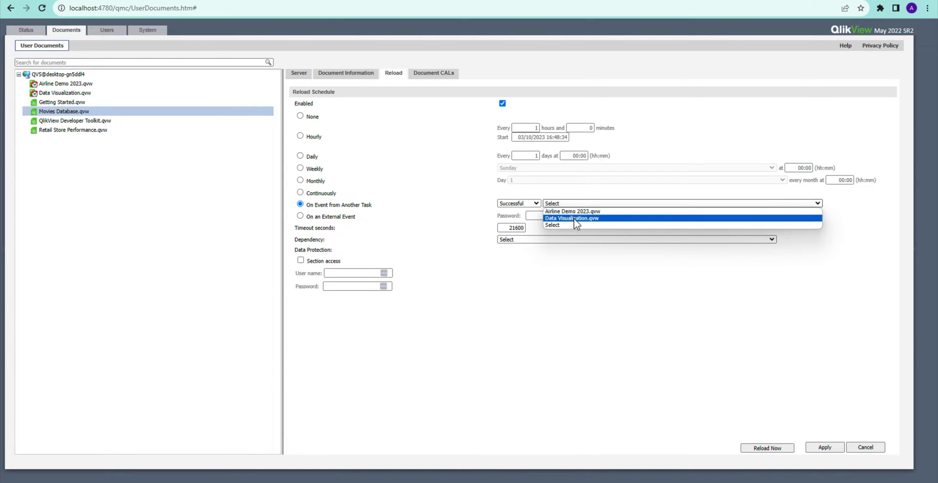
click(517, 203)
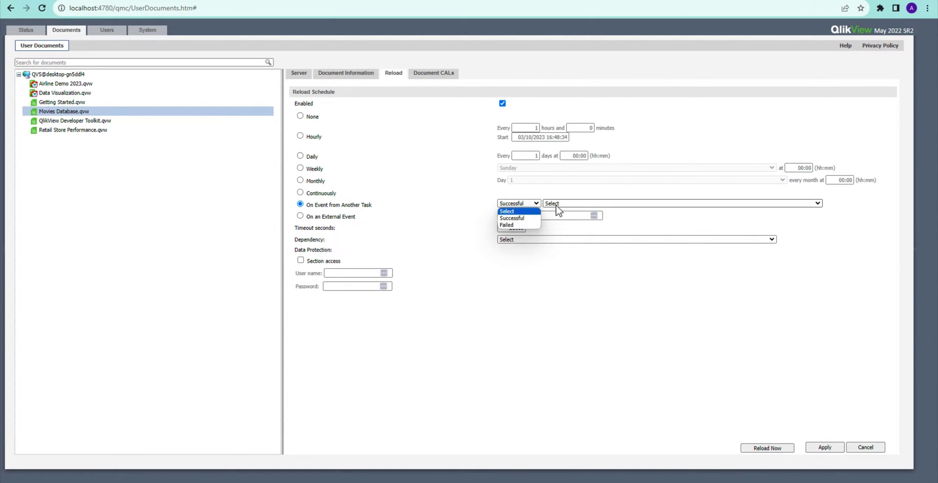
click(557, 249)
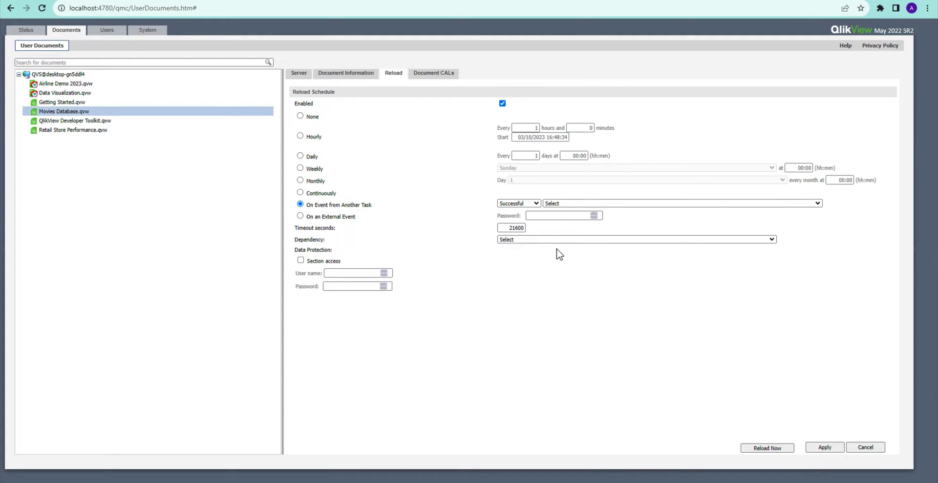
click(300, 217)
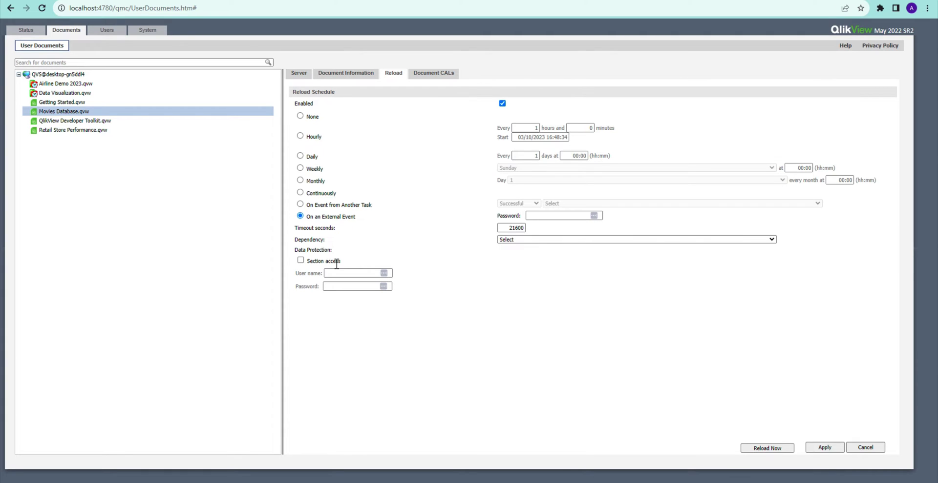
- Set the reload to Daily at 00:00, apply it, and return to the Status list
click(299, 156)
click(817, 446)
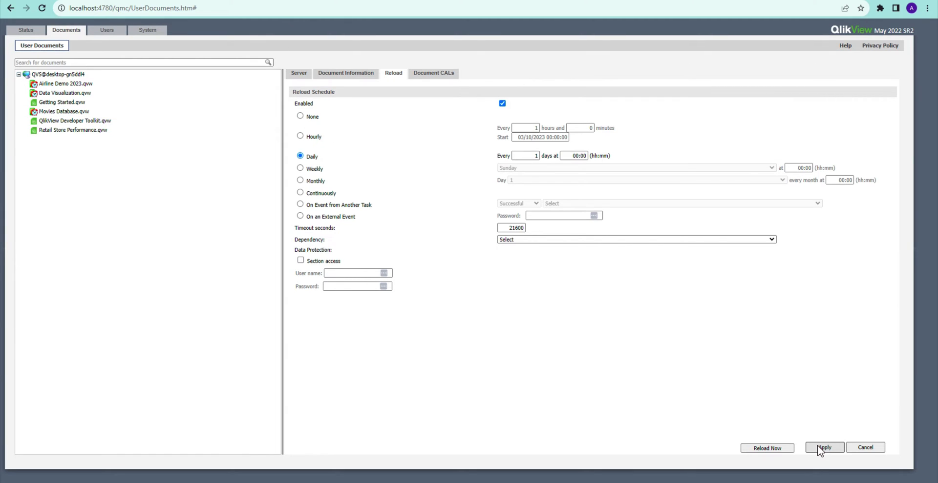
click(34, 28)
click(34, 27)
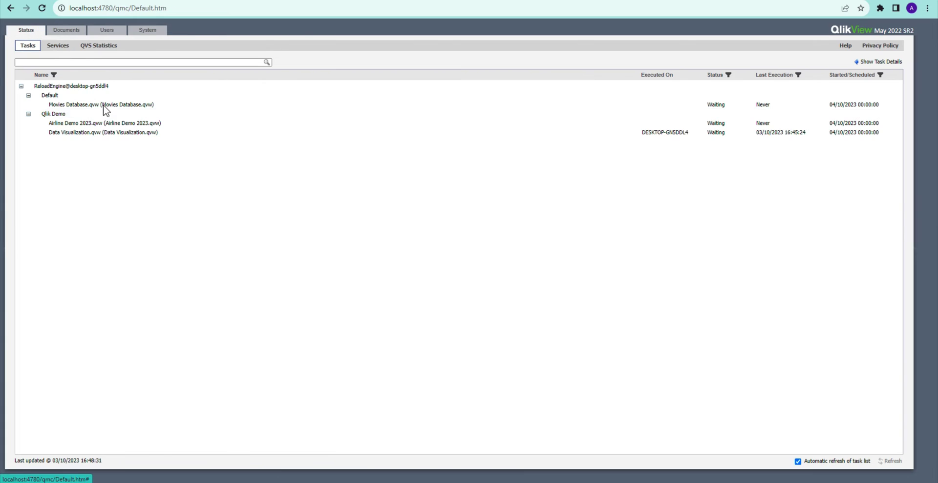
- Select the Movies Database.qvw task row and edit its settings
click(63, 105)
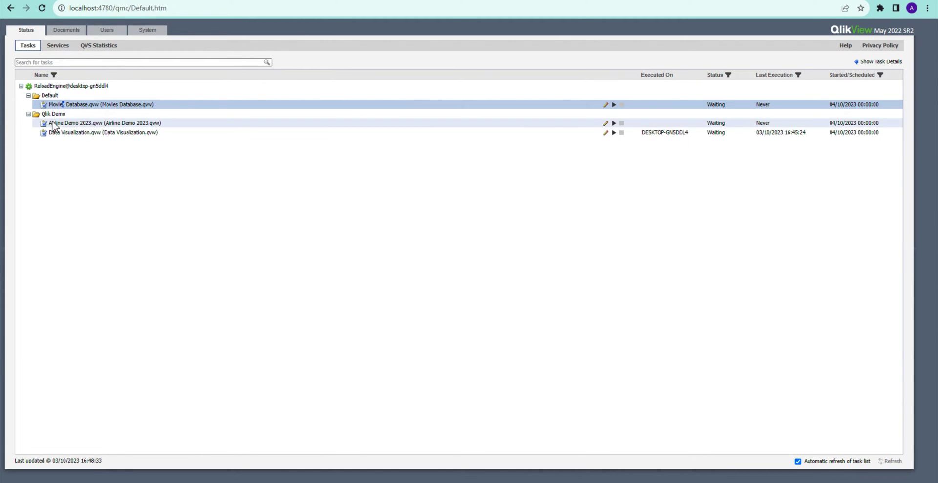
click(61, 115)
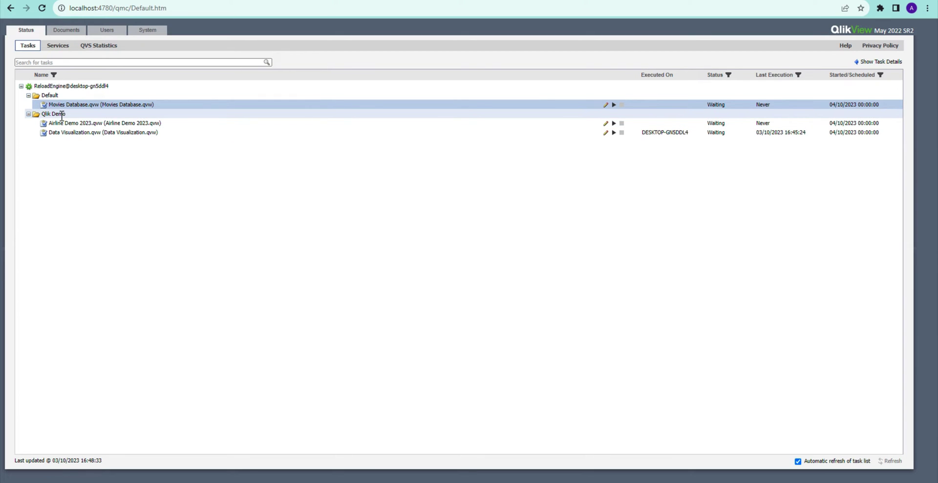
triple_click(61, 115)
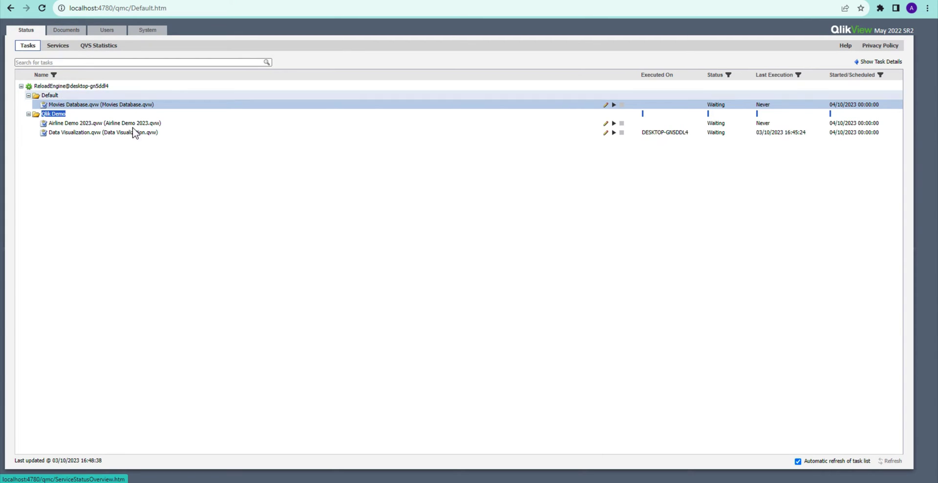
click(606, 105)
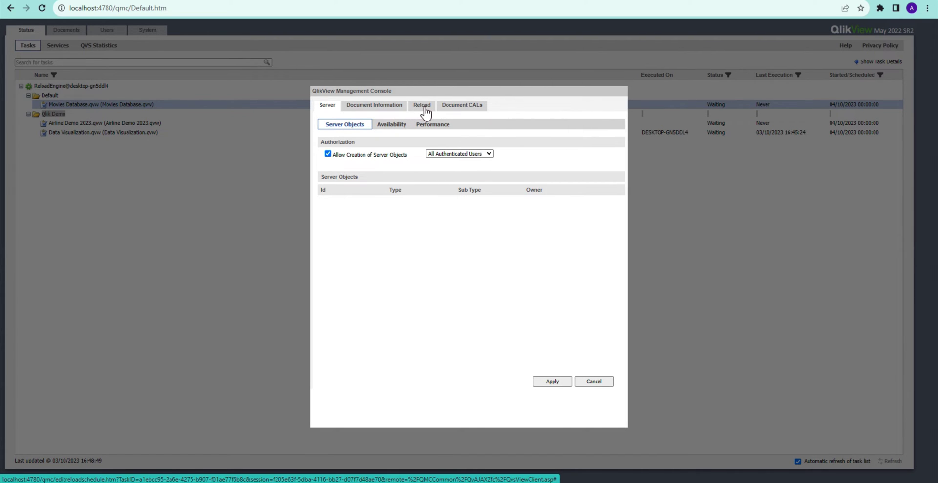
- Under Document Information, enter 'Movies' as a new category and apply it
click(423, 109)
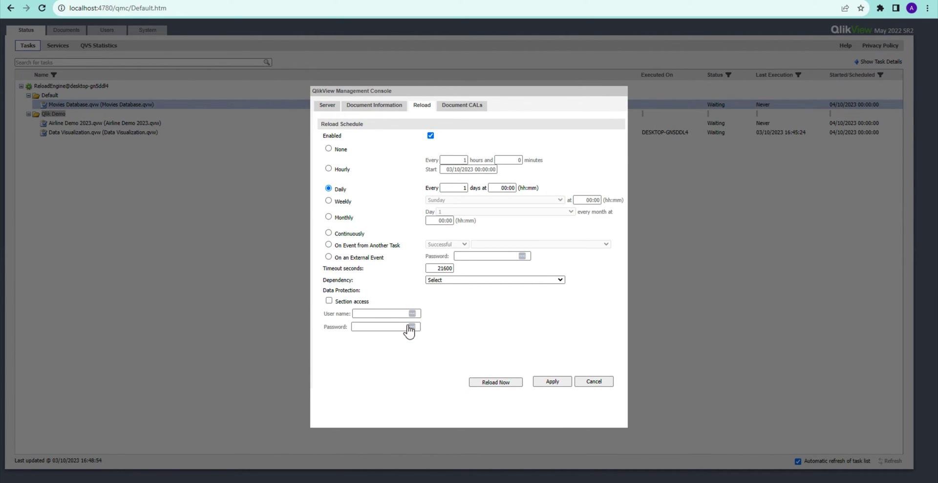
click(372, 112)
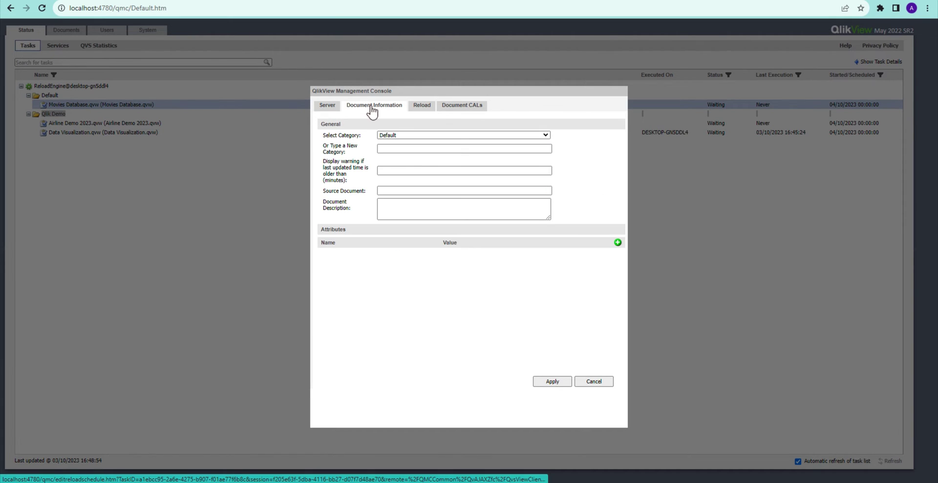
click(396, 135)
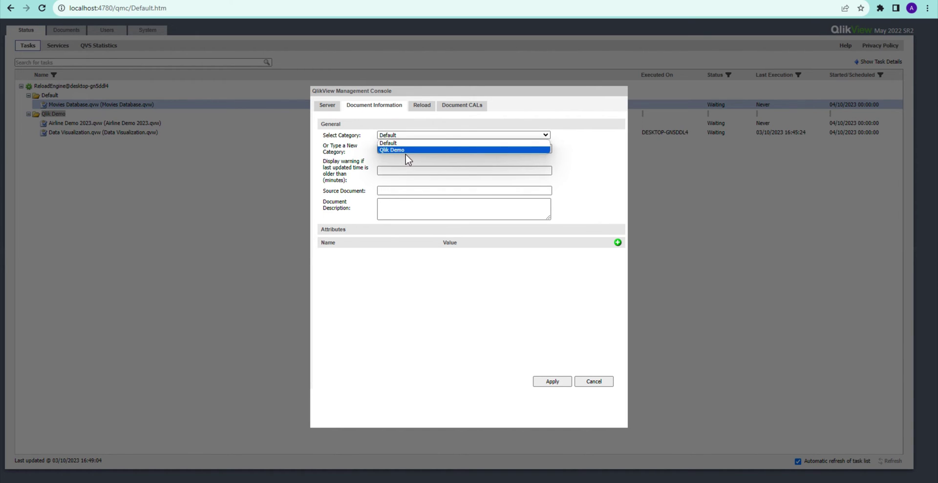
click(405, 161)
click(408, 148)
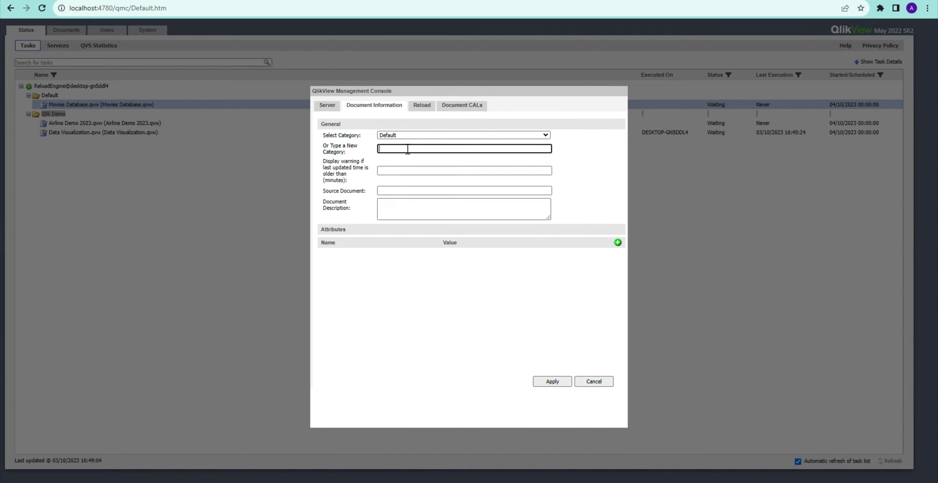
text(Movies)
click(546, 383)
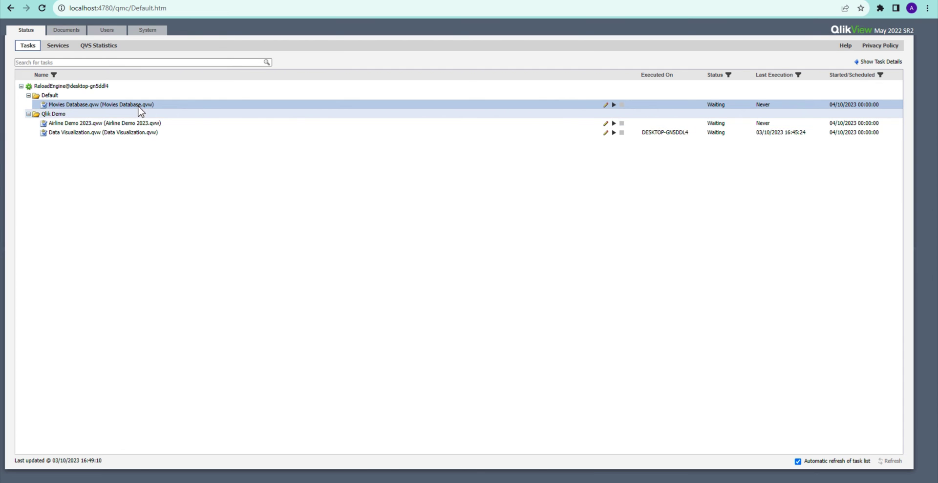
- Refresh the task list, expand the Movies category, and run Data Visualization.qvw now
click(42, 9)
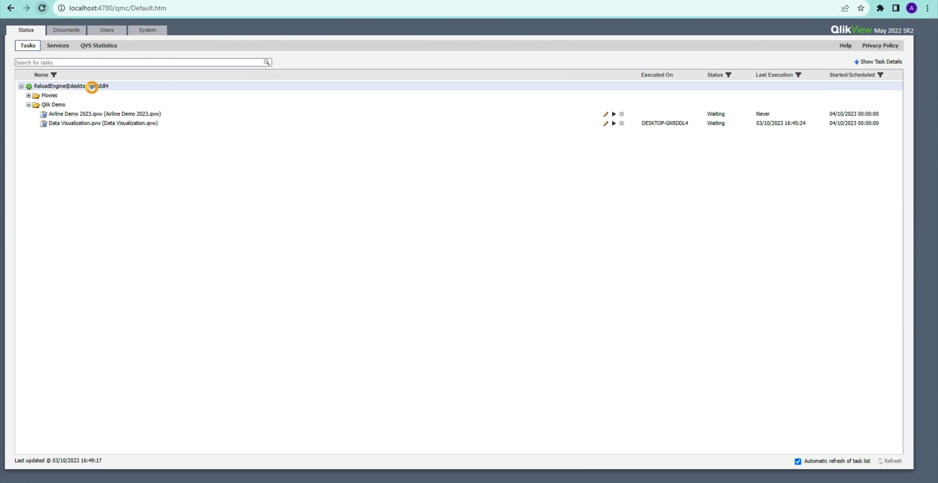
click(29, 95)
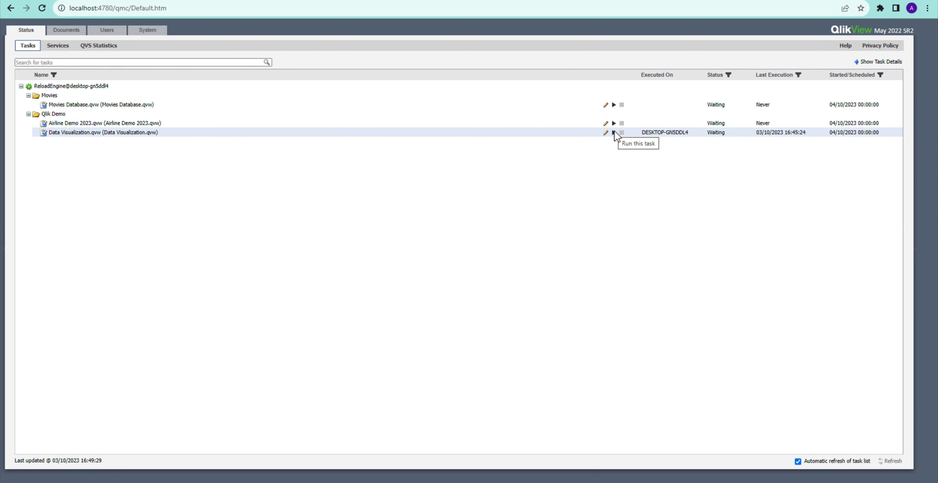
click(614, 133)
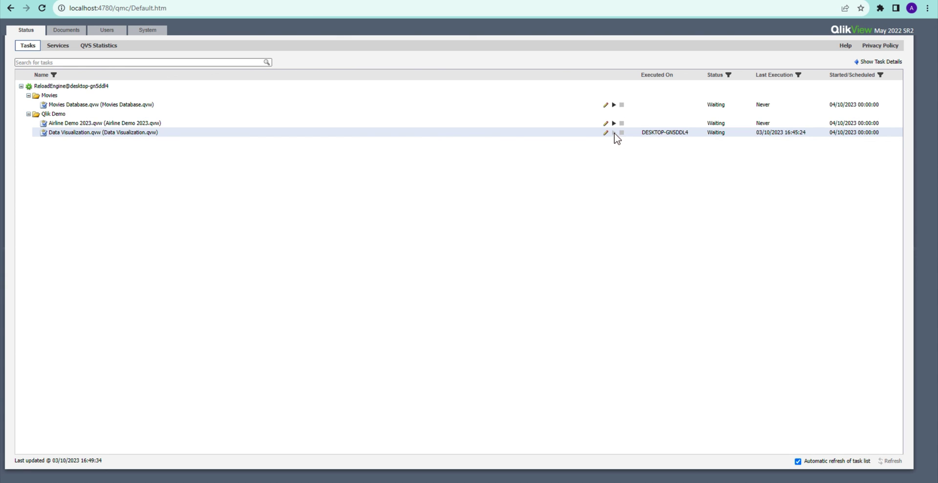